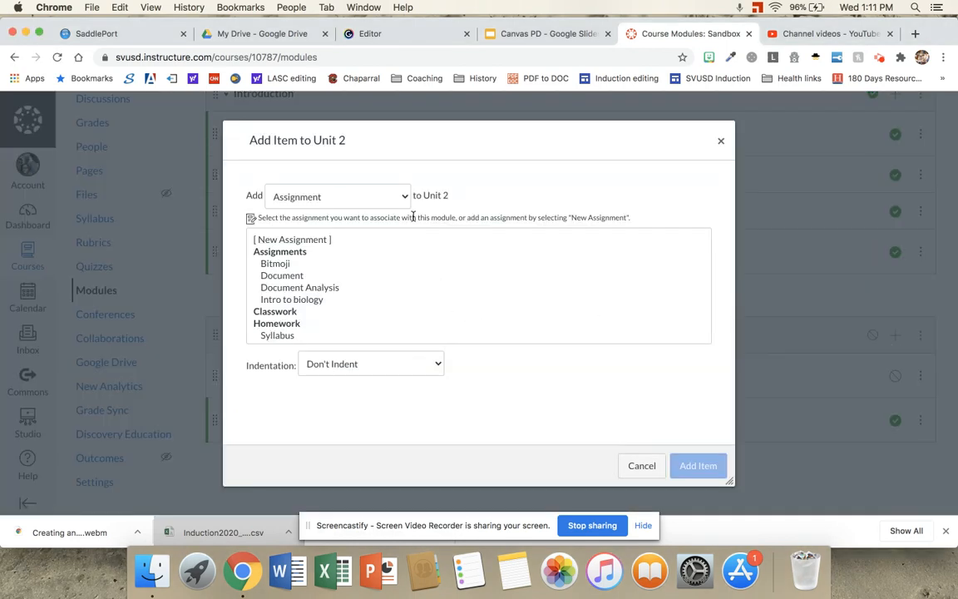
Add a new quiz named "Chapter 6" to the Unit 2 module, assigned to the Tests and Quizzes group
{"action": "left_click", "coordinate": [399, 197]}
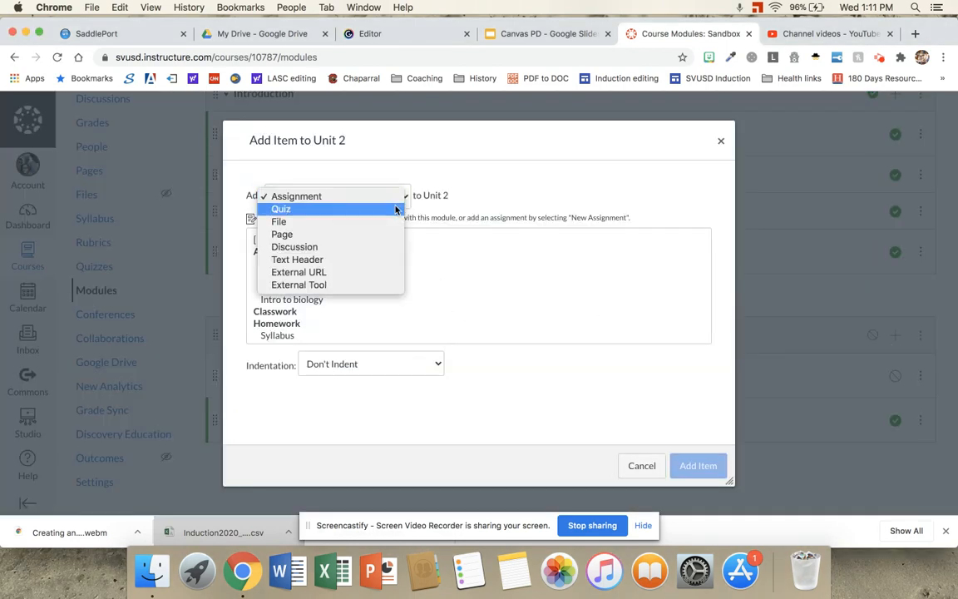
{"action": "left_click", "coordinate": [396, 209]}
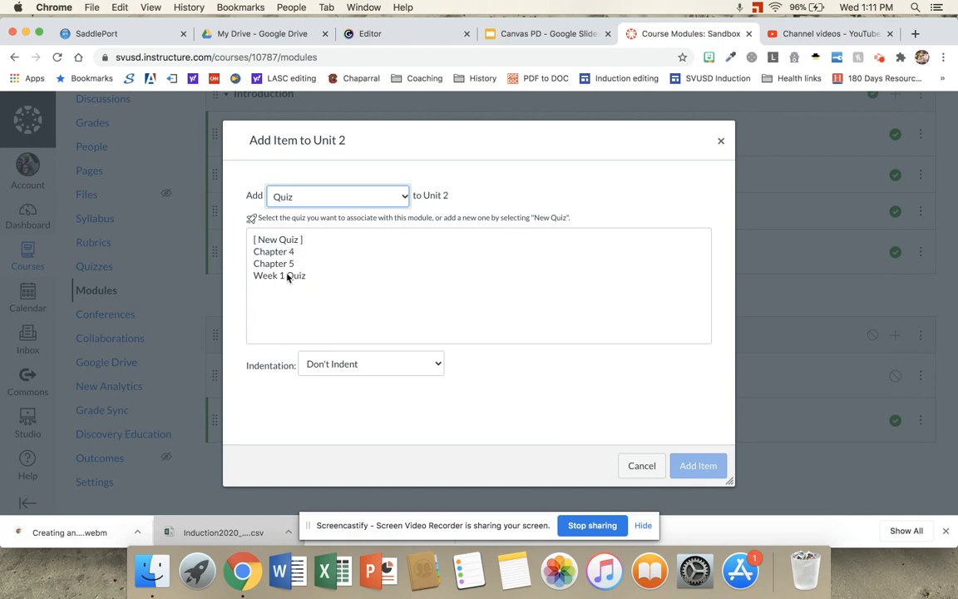
{"action": "left_click", "coordinate": [297, 242]}
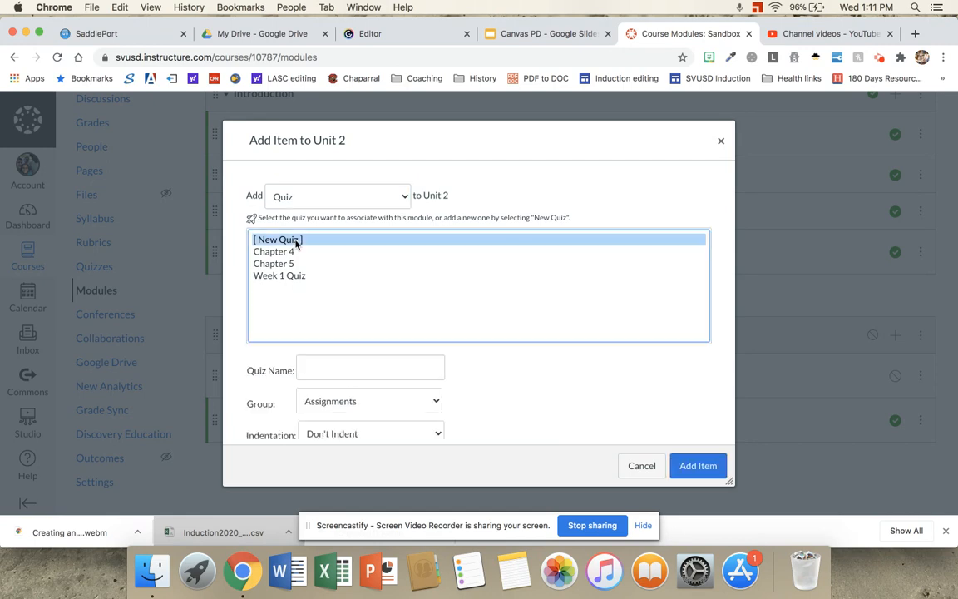
{"action": "left_click", "coordinate": [332, 369]}
{"action": "type", "text": "Chapter 6"}
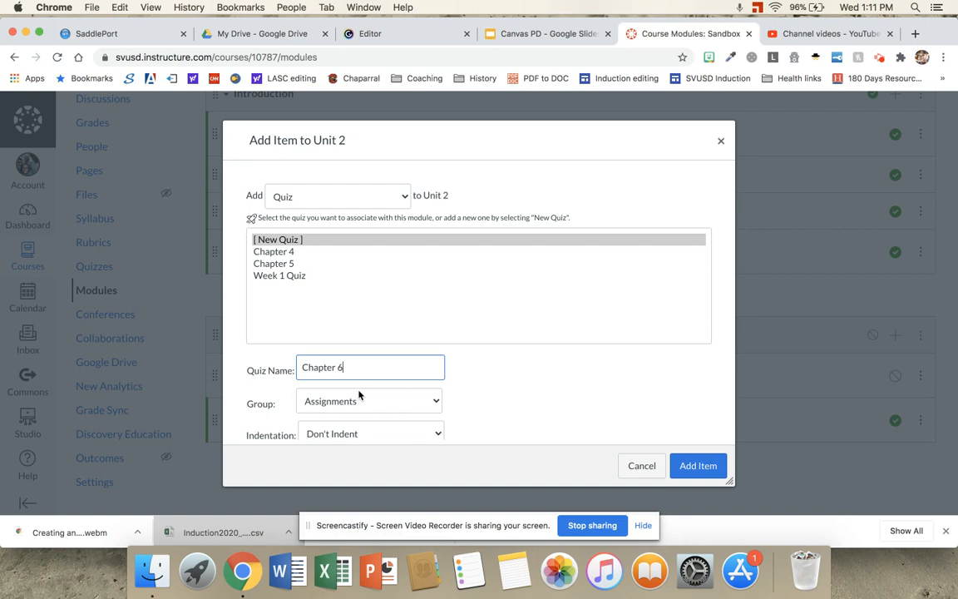
{"action": "scroll", "coordinate": [360, 404], "scroll_direction": "down", "scroll_amount": 1}
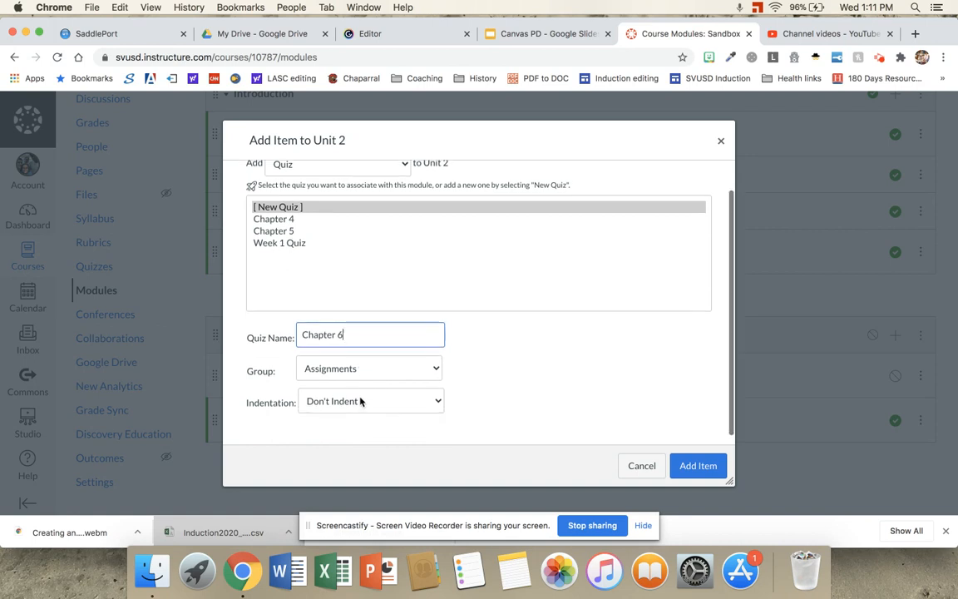
{"action": "left_click", "coordinate": [361, 372]}
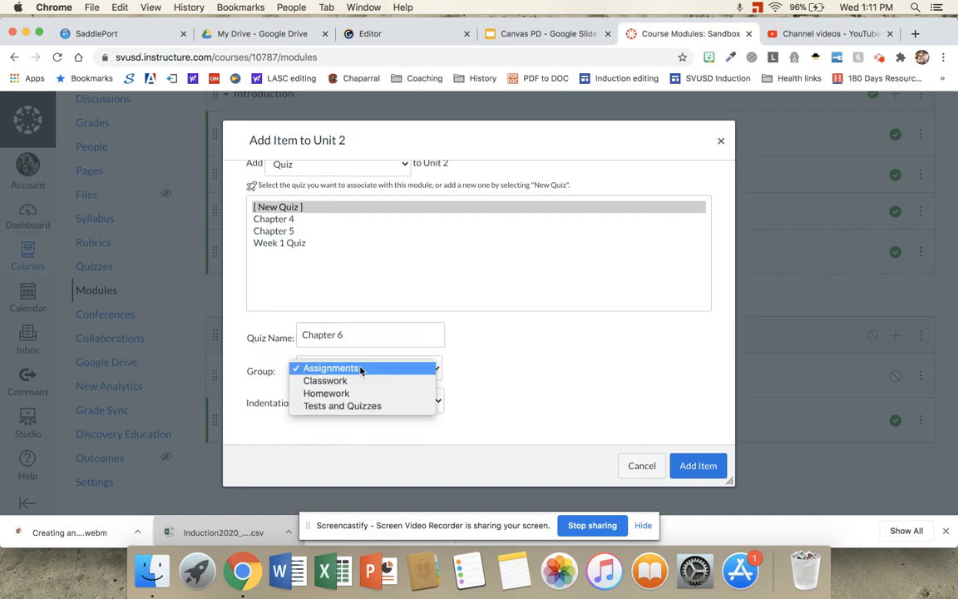
{"action": "left_click", "coordinate": [360, 407]}
{"action": "left_click", "coordinate": [692, 466]}
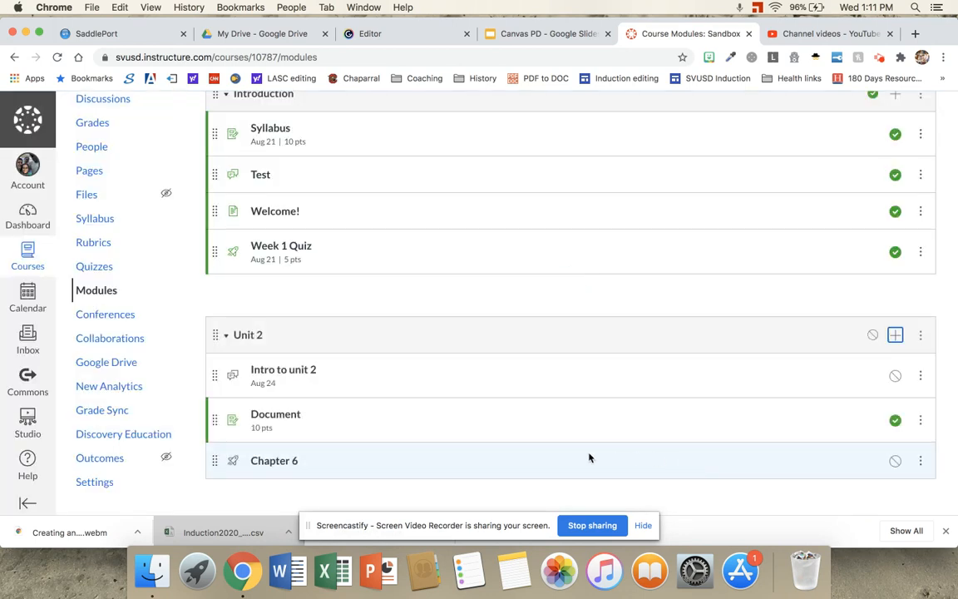
Open the Chapter 6 quiz for editing and enter the instructions "choose the best answer."
{"action": "scroll", "coordinate": [591, 456], "scroll_direction": "down", "scroll_amount": 1}
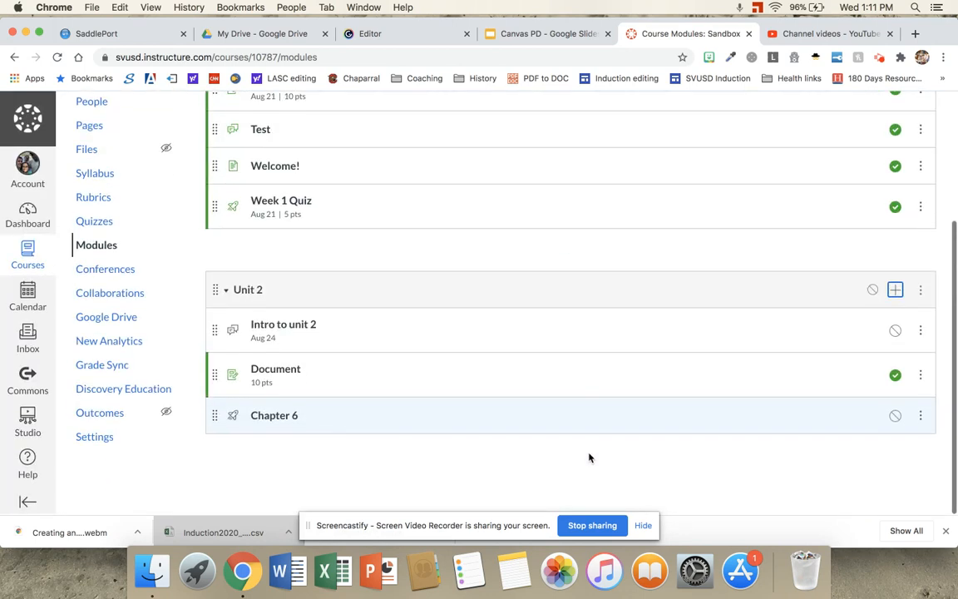
{"action": "left_click", "coordinate": [281, 418]}
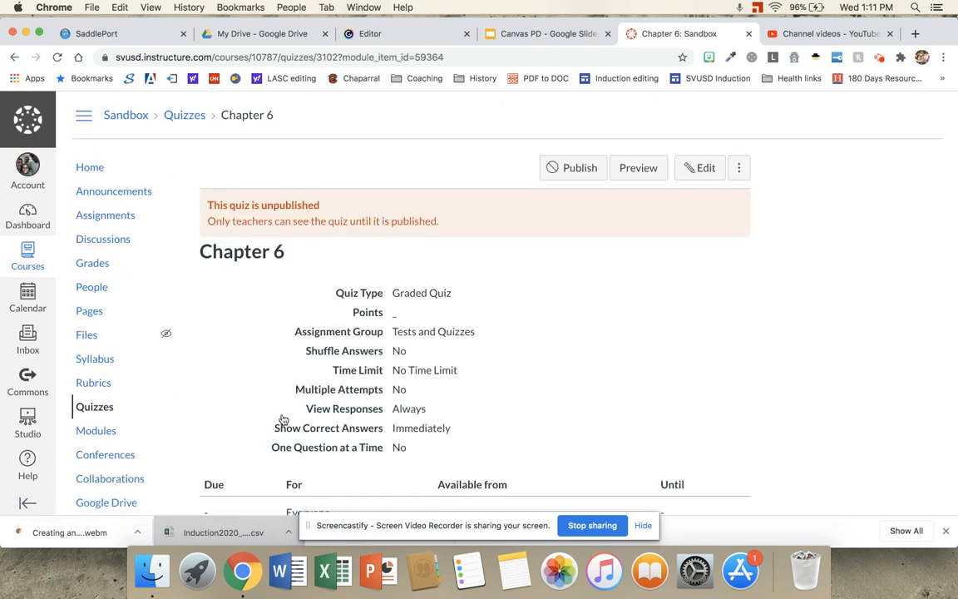
{"action": "scroll", "coordinate": [282, 418], "scroll_direction": "down", "scroll_amount": 4}
{"action": "scroll", "coordinate": [282, 420], "scroll_direction": "up", "scroll_amount": 4}
{"action": "left_click", "coordinate": [692, 168]}
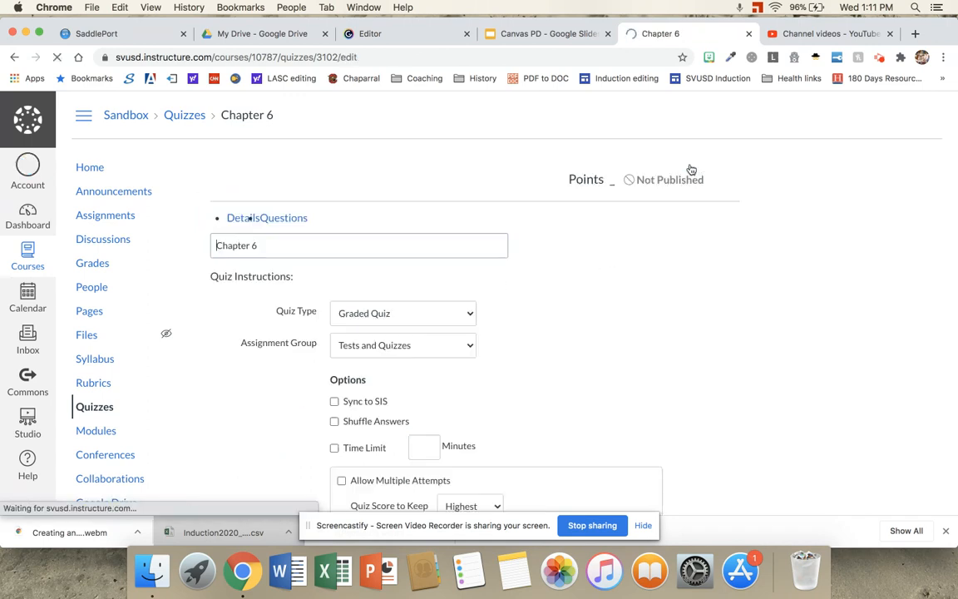
{"action": "scroll", "coordinate": [506, 364], "scroll_direction": "down", "scroll_amount": 1}
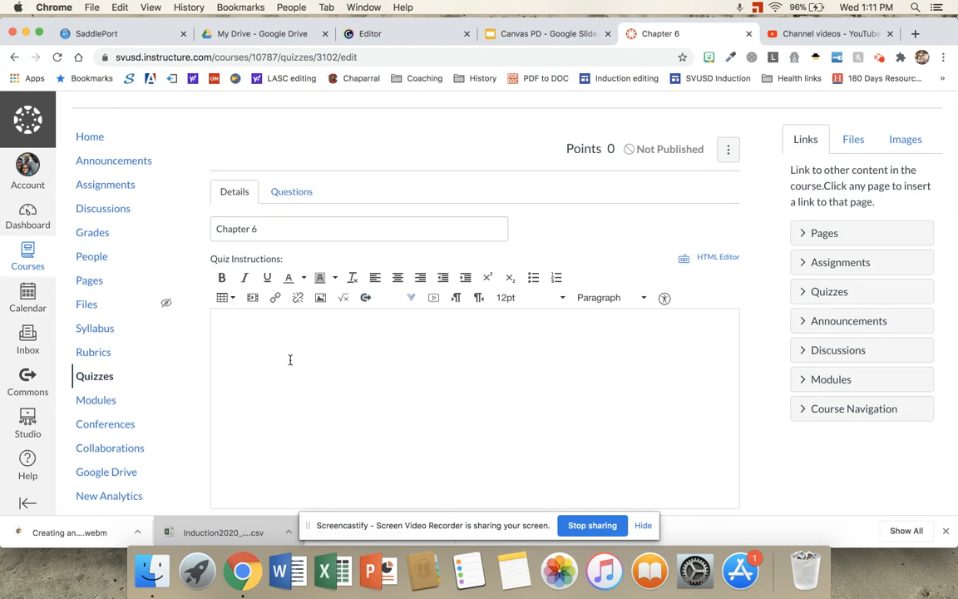
{"action": "type", "text": "choose the best answer."}
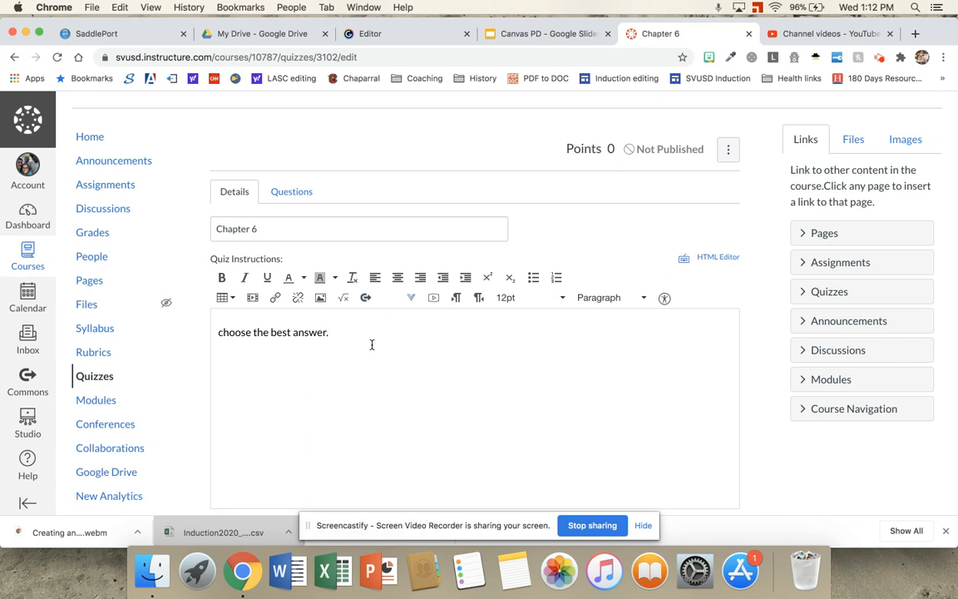
Keep the quiz type as Graded Quiz and enable Sync to SIS
{"action": "scroll", "coordinate": [372, 345], "scroll_direction": "down", "scroll_amount": 5}
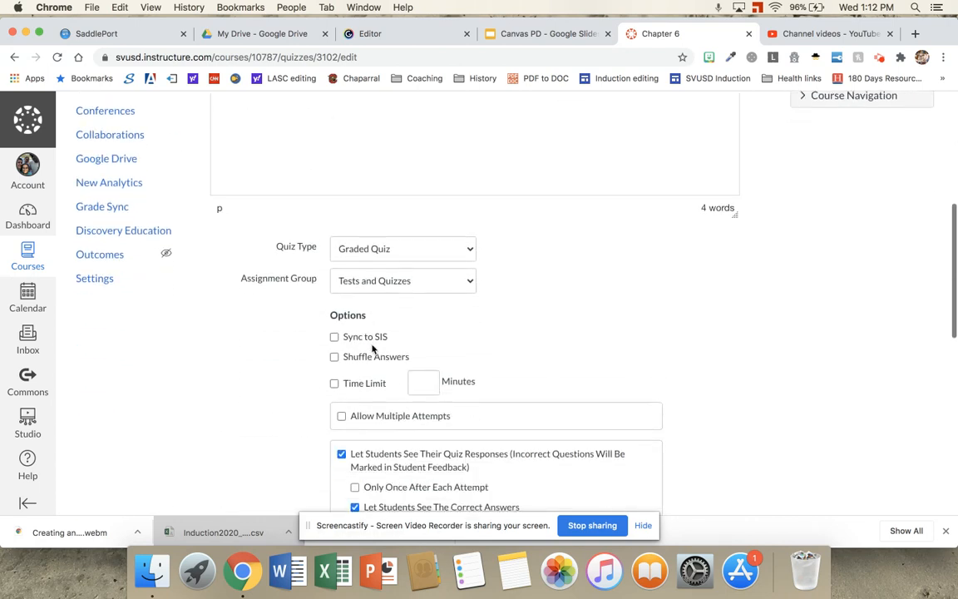
{"action": "left_click", "coordinate": [466, 248]}
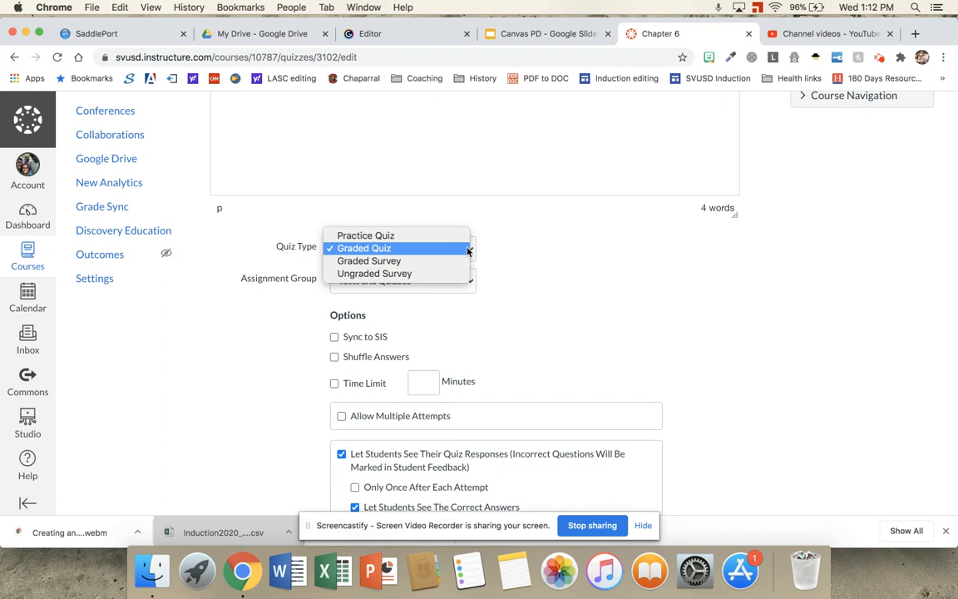
{"action": "left_click", "coordinate": [468, 249]}
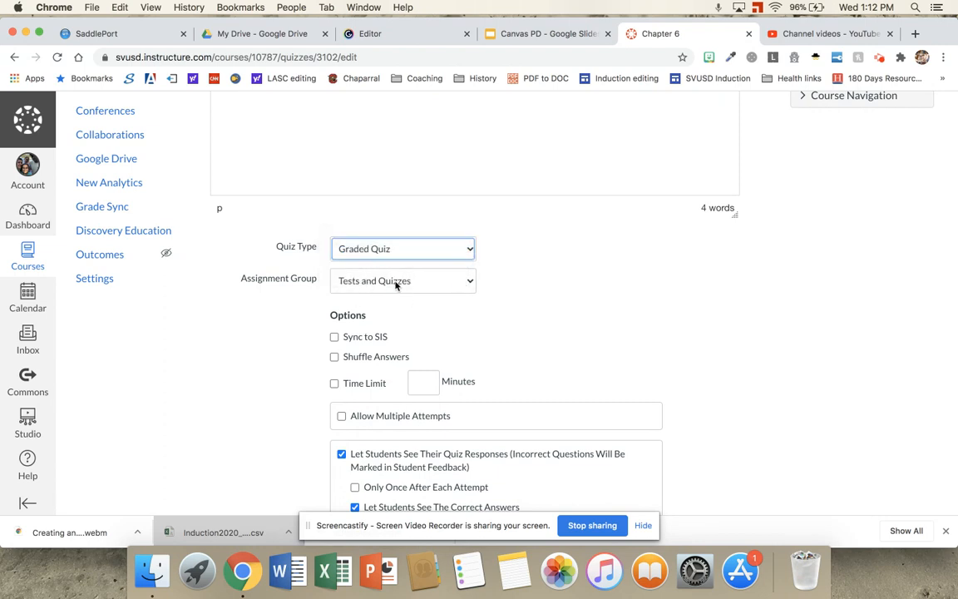
{"action": "left_click", "coordinate": [334, 336]}
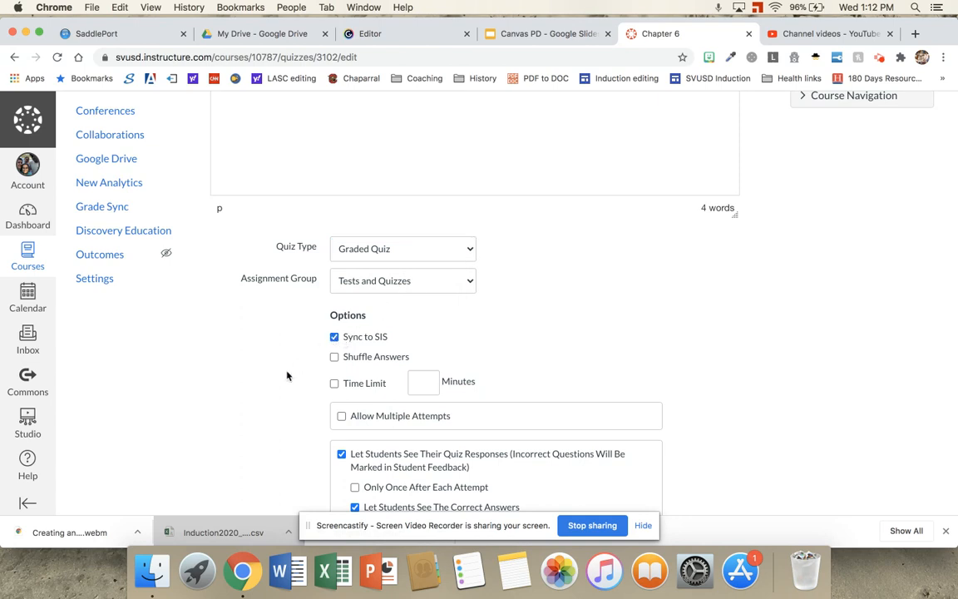
{"action": "scroll", "coordinate": [297, 367], "scroll_direction": "down", "scroll_amount": 1}
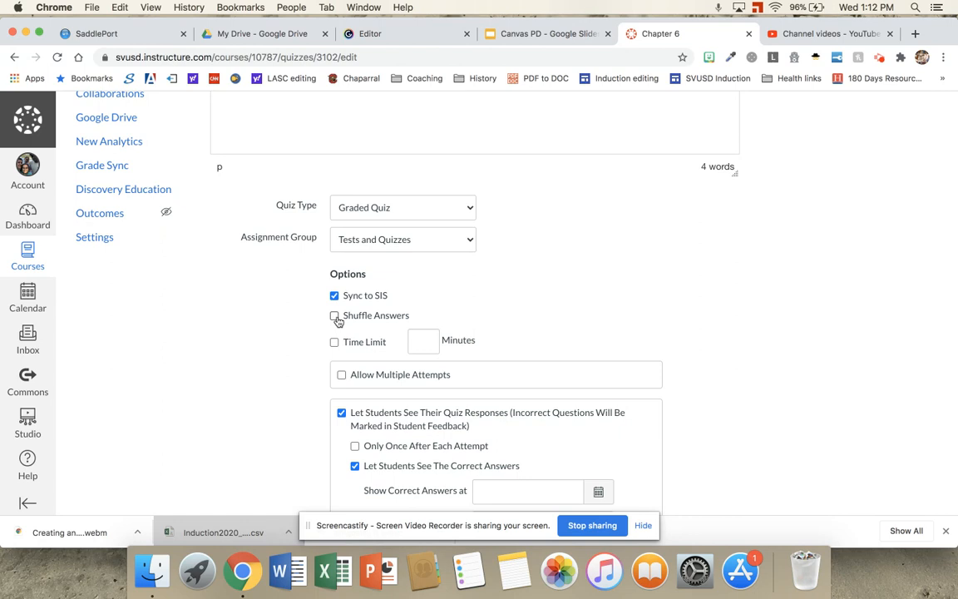
{"action": "scroll", "coordinate": [282, 357], "scroll_direction": "down", "scroll_amount": 2}
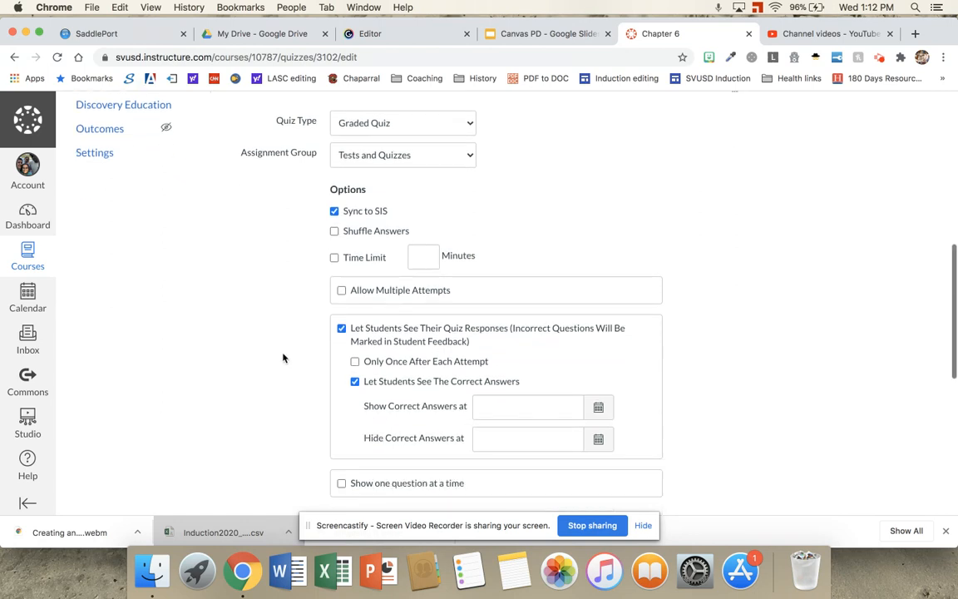
{"action": "left_click", "coordinate": [342, 291]}
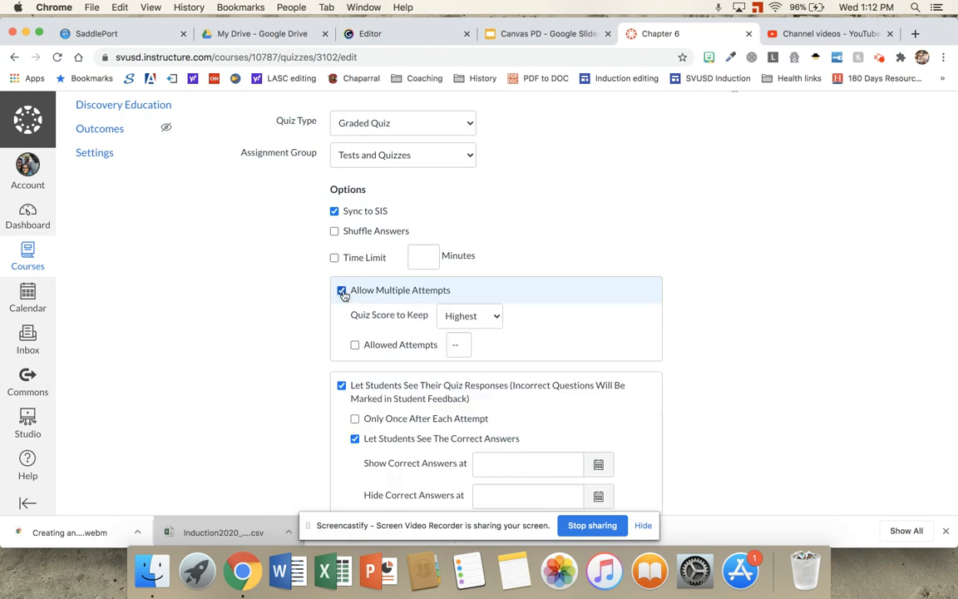
{"action": "left_click", "coordinate": [342, 292]}
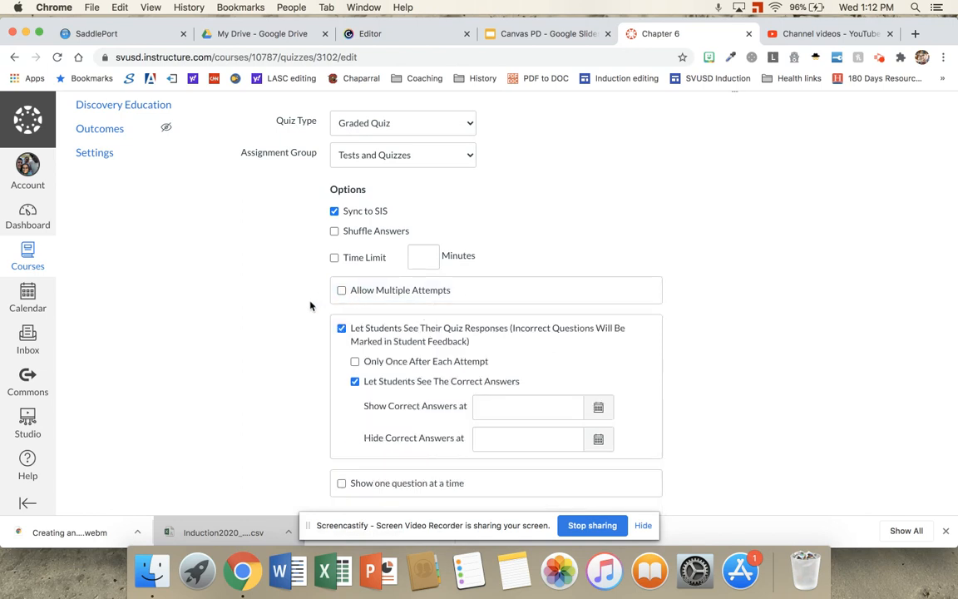
Review the remaining response, restriction and assignment settings and save the Chapter 6 quiz without publishing it
{"action": "scroll", "coordinate": [310, 307], "scroll_direction": "down", "scroll_amount": 2}
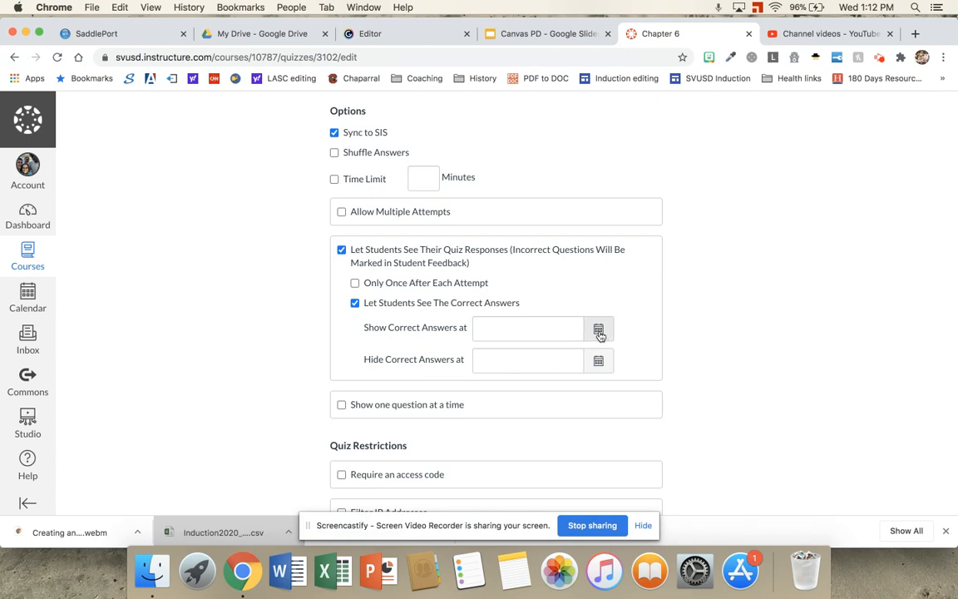
{"action": "scroll", "coordinate": [599, 328], "scroll_direction": "down", "scroll_amount": 5}
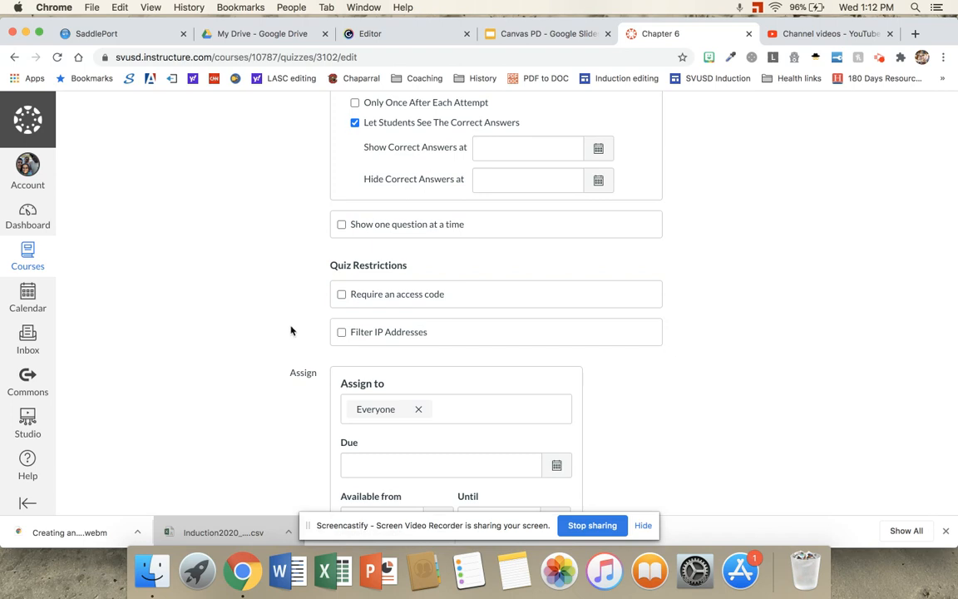
{"action": "scroll", "coordinate": [291, 331], "scroll_direction": "down", "scroll_amount": 4}
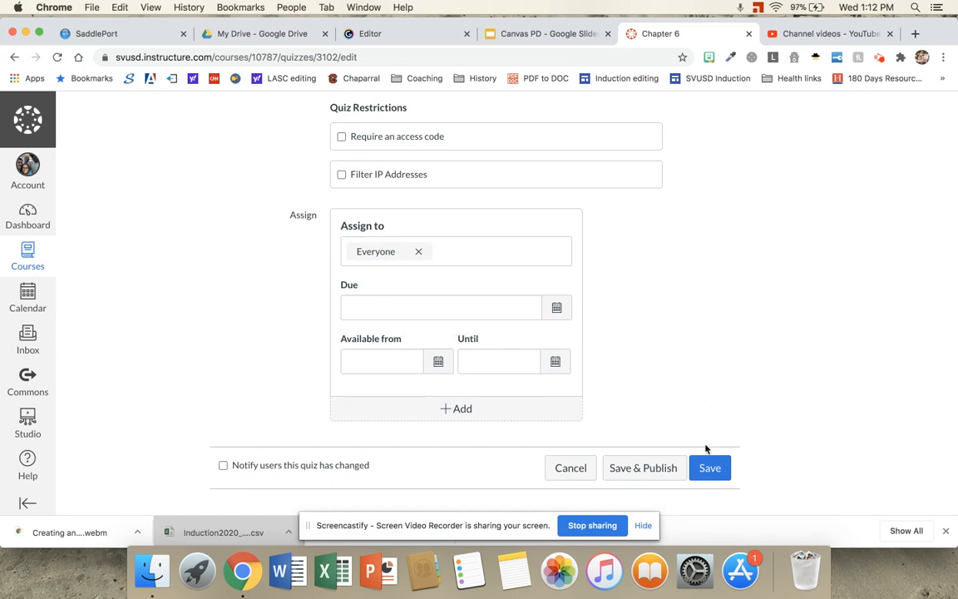
{"action": "left_click", "coordinate": [708, 468]}
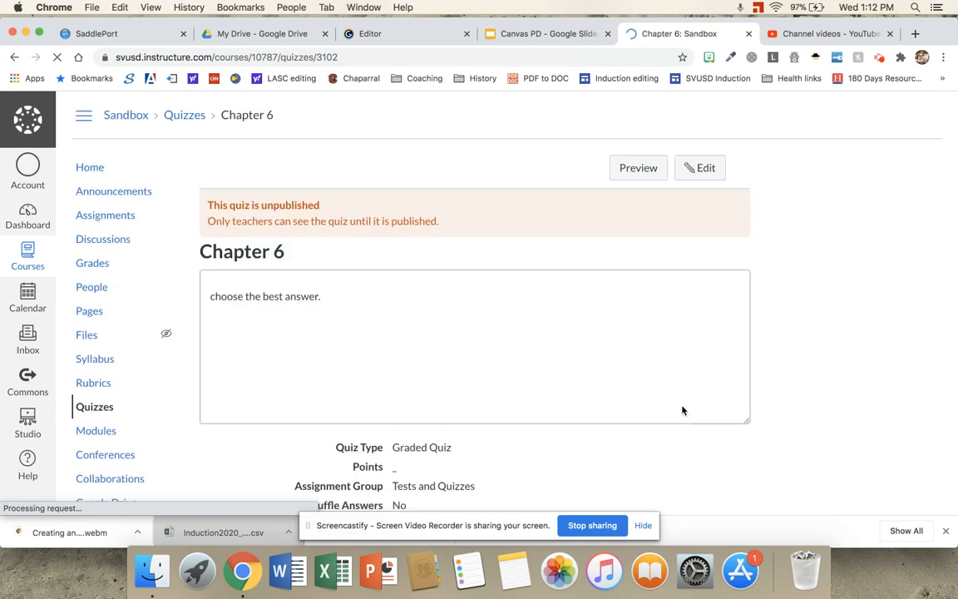
Add a multiple-choice question named "Section 1" to the Chapter 6 quiz, asking "What year was the Declaration of Independence signed?"
{"action": "left_click", "coordinate": [687, 167]}
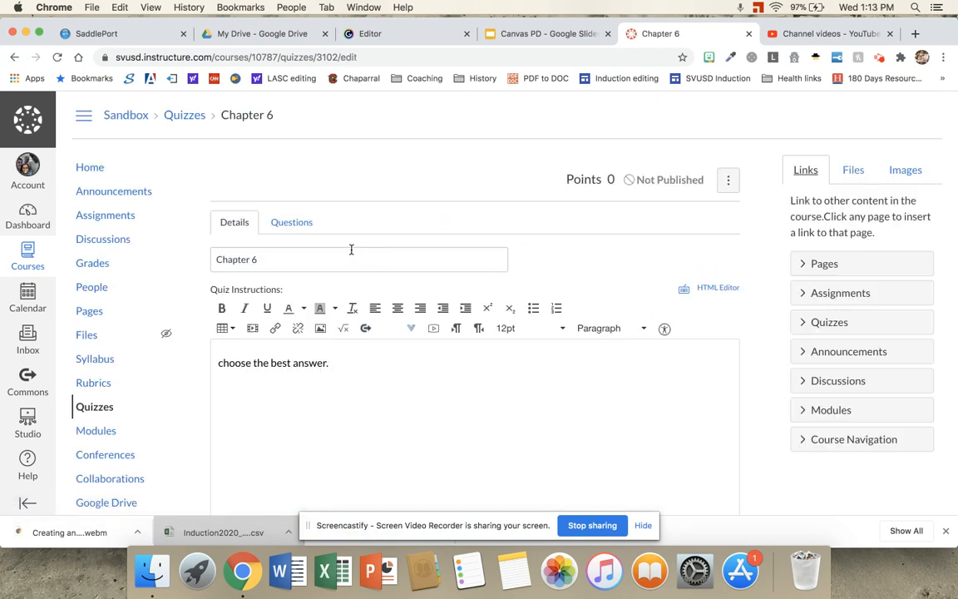
{"action": "left_click", "coordinate": [293, 223]}
{"action": "left_click", "coordinate": [315, 340]}
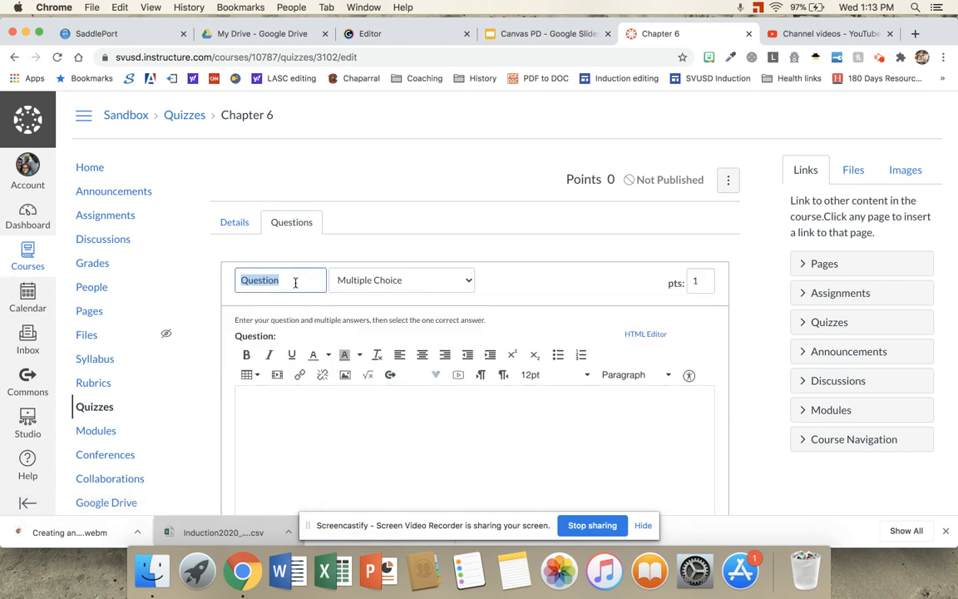
{"action": "type", "text": "Sec"}
{"action": "left_click", "coordinate": [367, 282]}
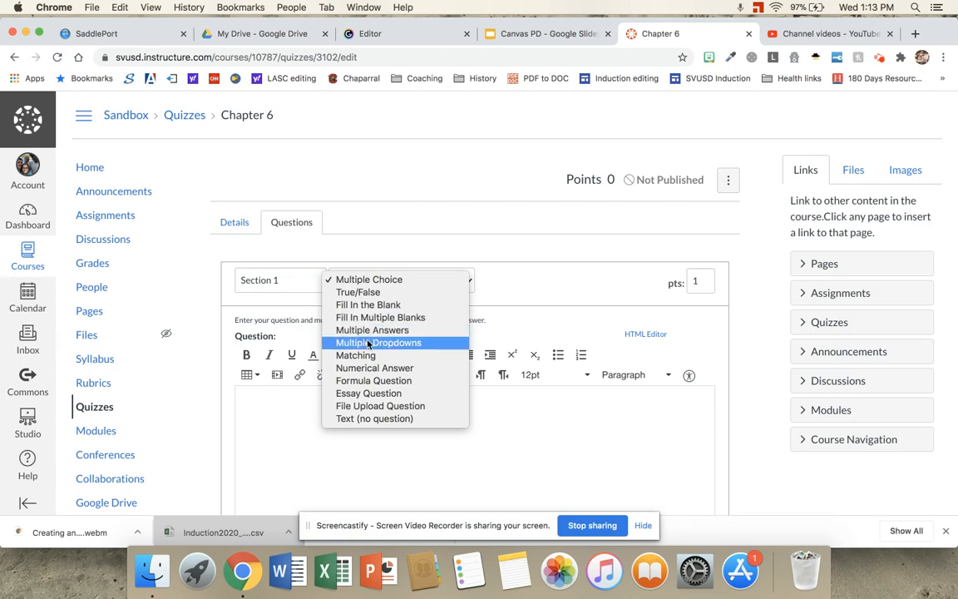
{"action": "left_click", "coordinate": [382, 281]}
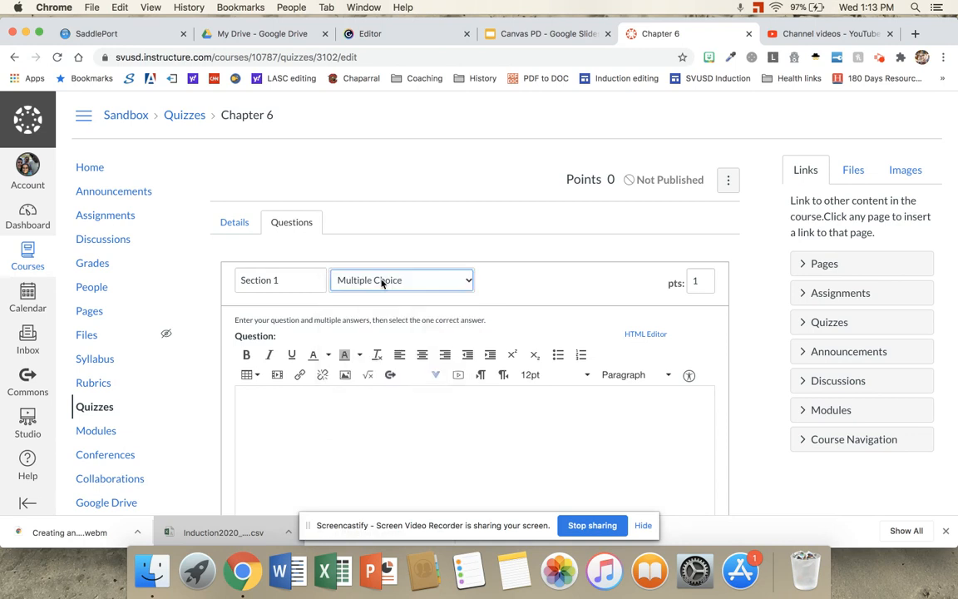
{"action": "left_click", "coordinate": [348, 407]}
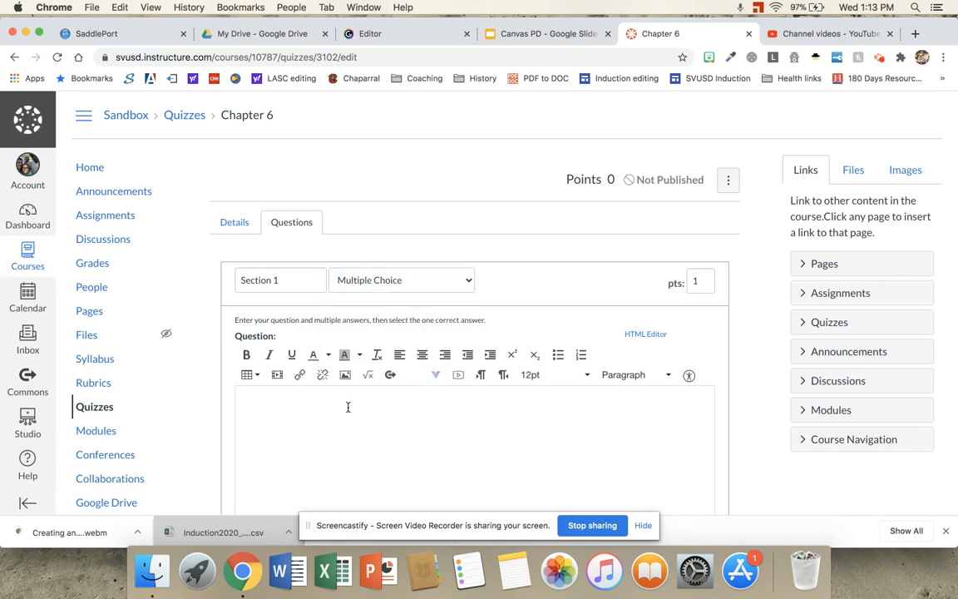
{"action": "type", "text": "What year was the Declaration of Independence signed?"}
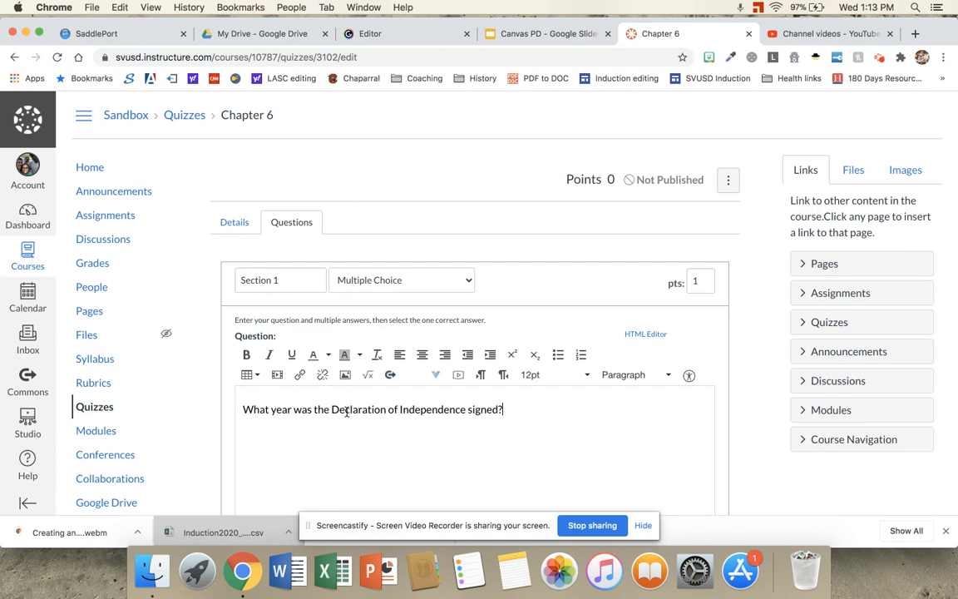
Enter the four answer choices 1781, 1776, 1774 and 1798 for the Declaration of Independence question
{"action": "scroll", "coordinate": [341, 404], "scroll_direction": "down", "scroll_amount": 2}
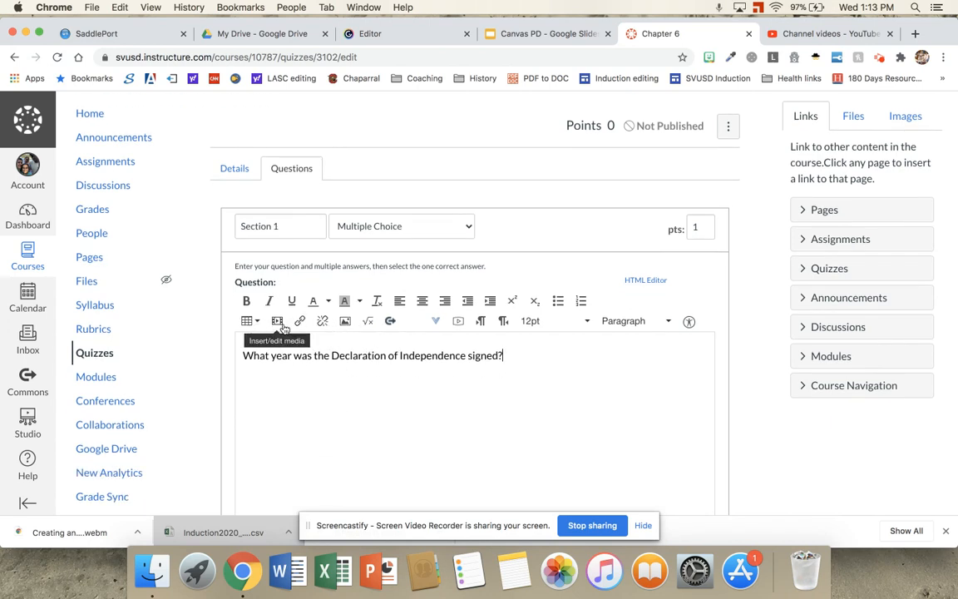
{"action": "scroll", "coordinate": [376, 357], "scroll_direction": "down", "scroll_amount": 8}
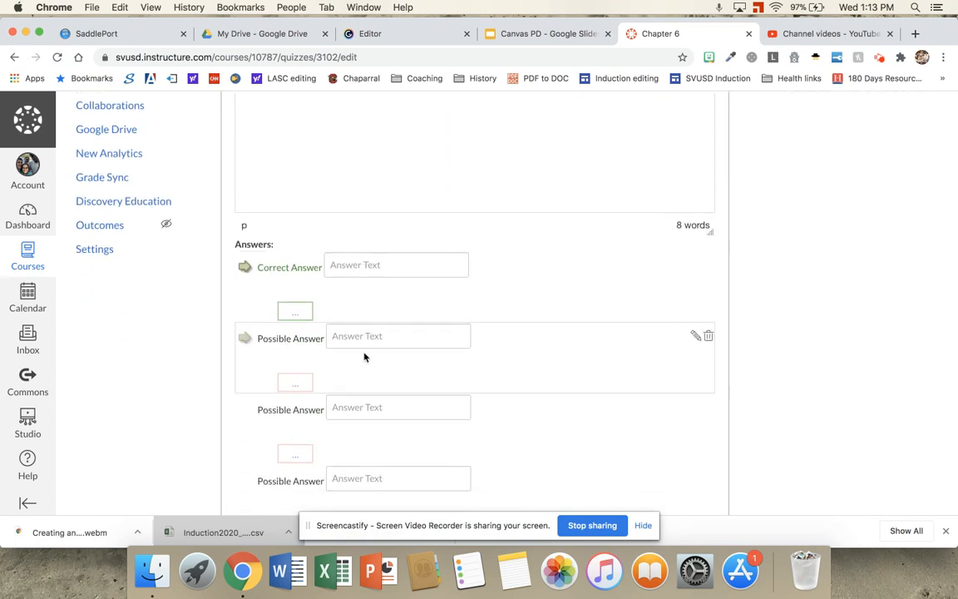
{"action": "left_click", "coordinate": [356, 263]}
{"action": "type", "text": "1781"}
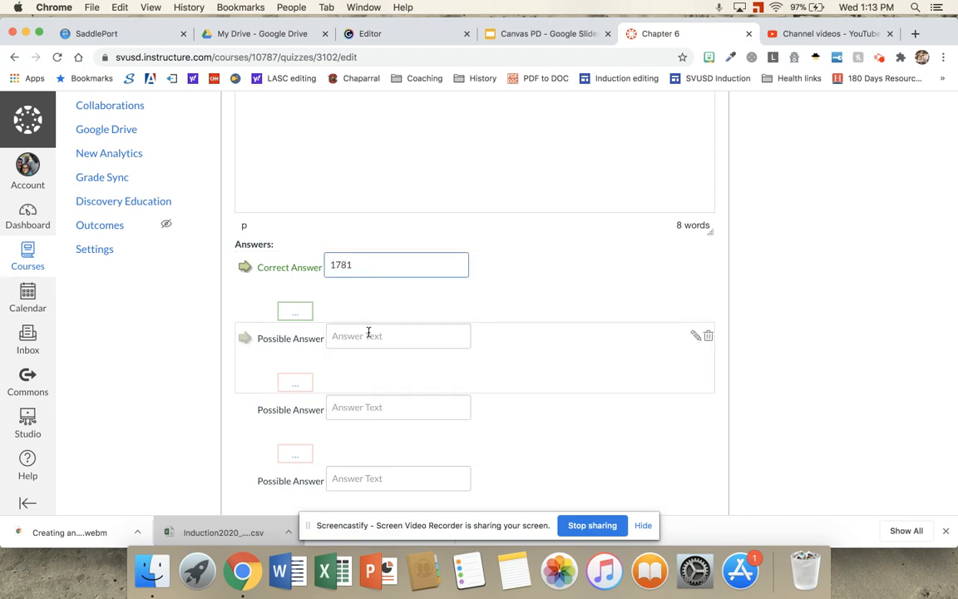
{"action": "left_click", "coordinate": [365, 337]}
{"action": "type", "text": "1776"}
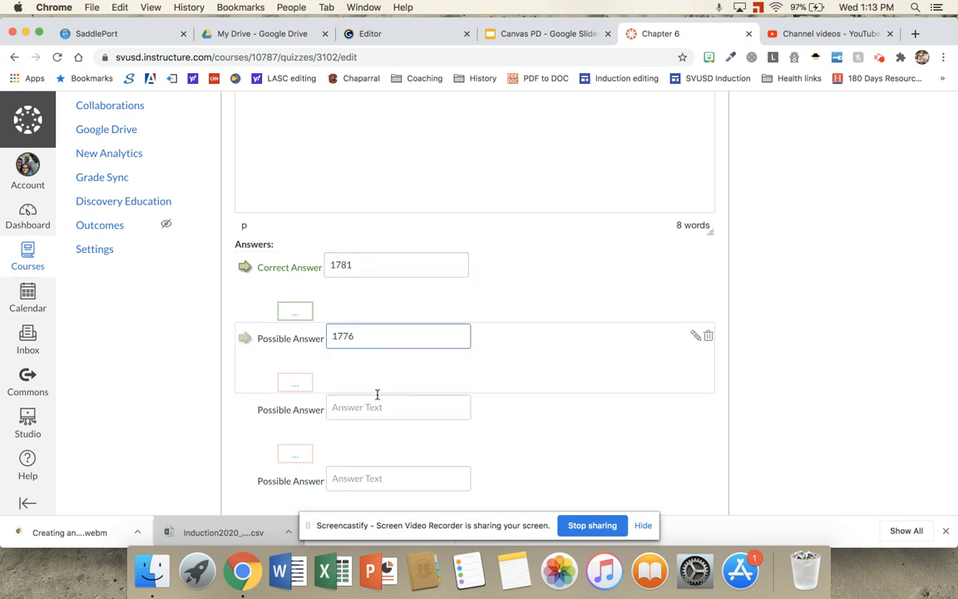
{"action": "left_click", "coordinate": [372, 408]}
{"action": "type", "text": "1774"}
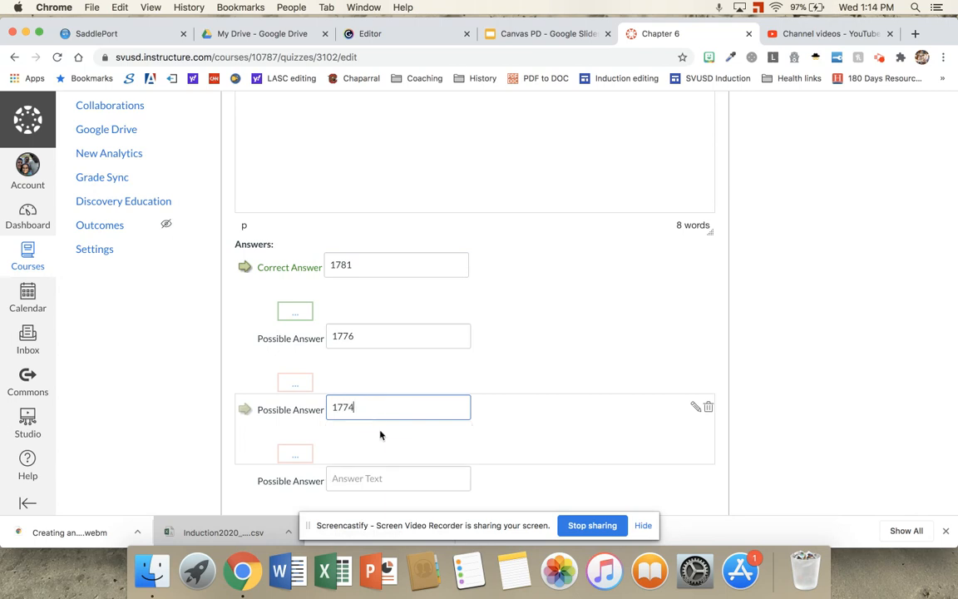
{"action": "left_click", "coordinate": [377, 478]}
{"action": "type", "text": "1798"}
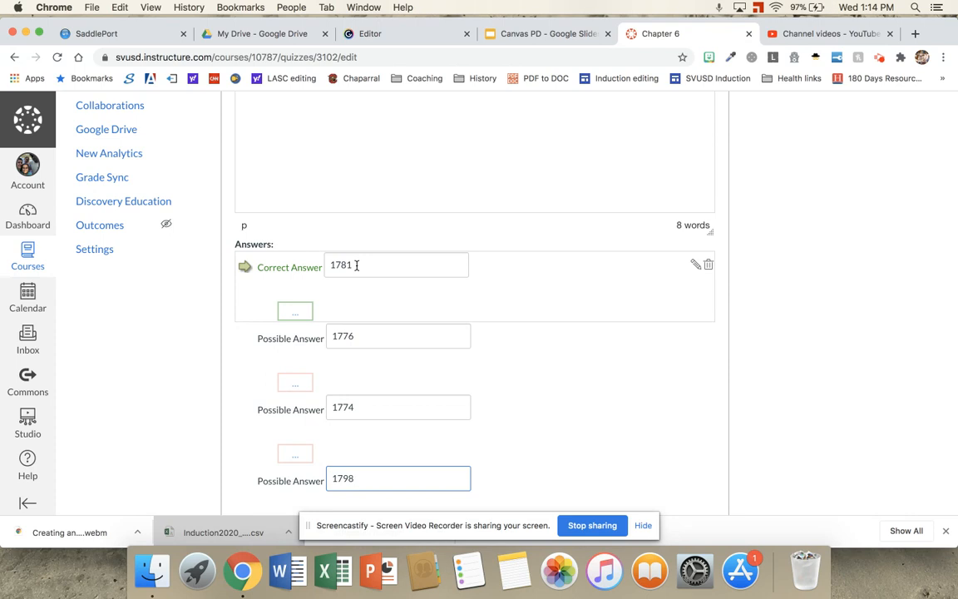
Mark 1776 as the correct answer and update the question in the quiz
{"action": "left_click", "coordinate": [246, 339]}
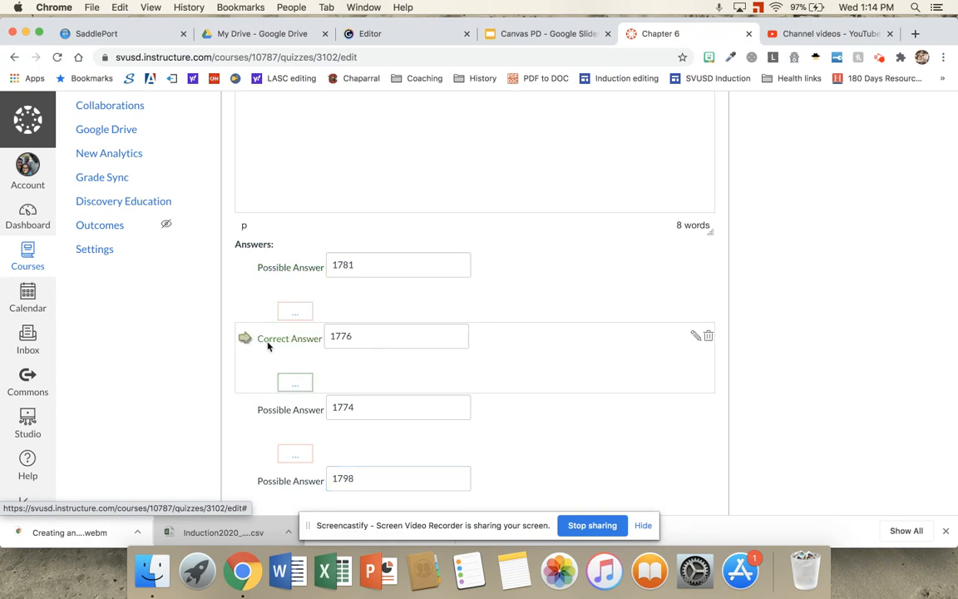
{"action": "scroll", "coordinate": [260, 345], "scroll_direction": "down", "scroll_amount": 2}
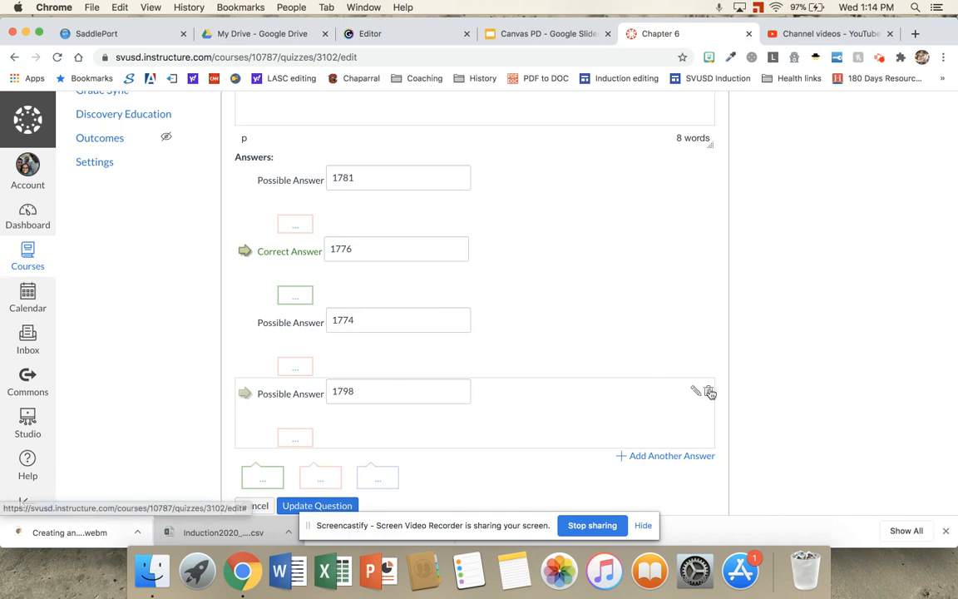
{"action": "scroll", "coordinate": [711, 392], "scroll_direction": "down", "scroll_amount": 3}
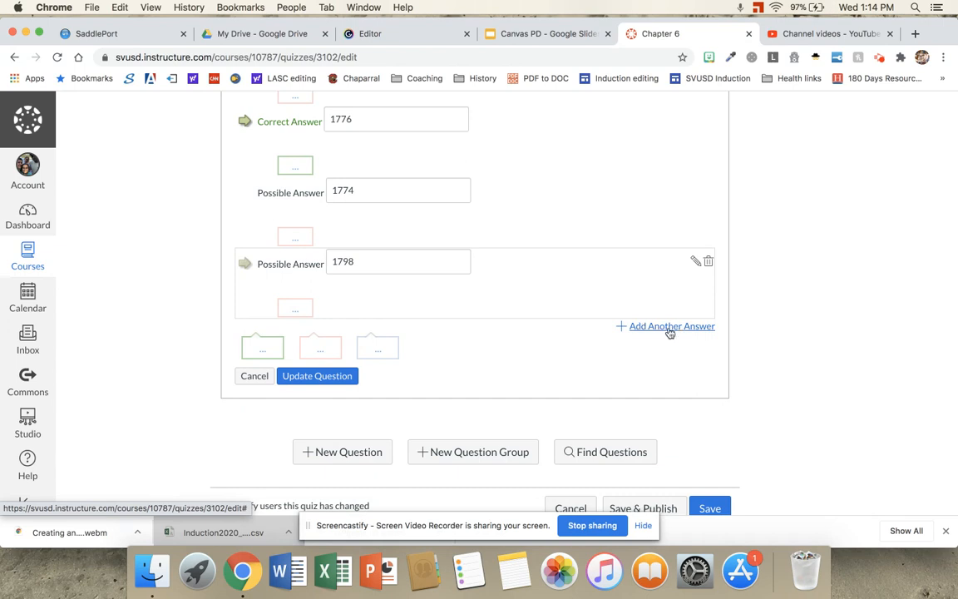
{"action": "left_click", "coordinate": [317, 376]}
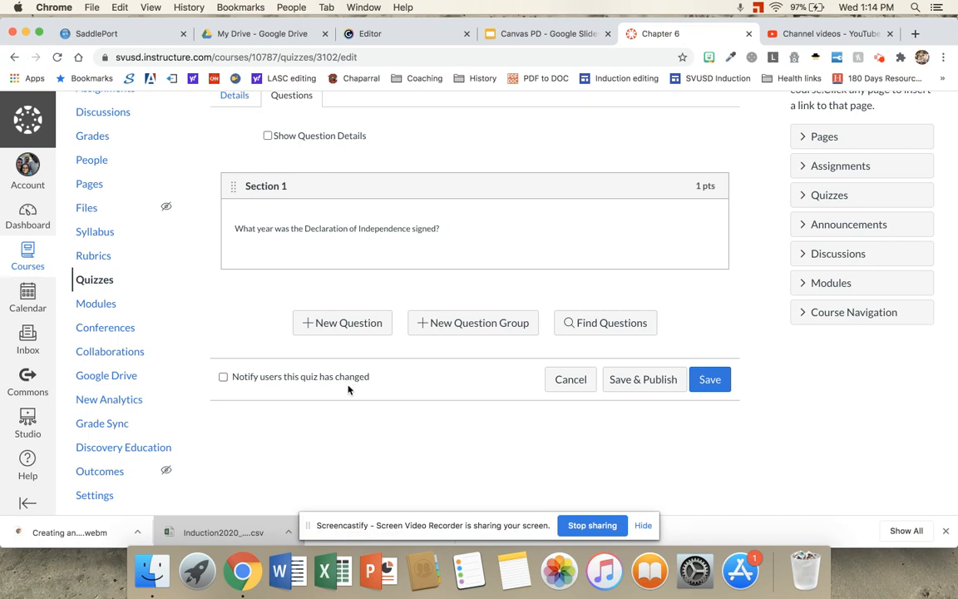
Look through the course's existing unfiled quiz questions without adding any, and close the question finder
{"action": "left_click", "coordinate": [607, 324]}
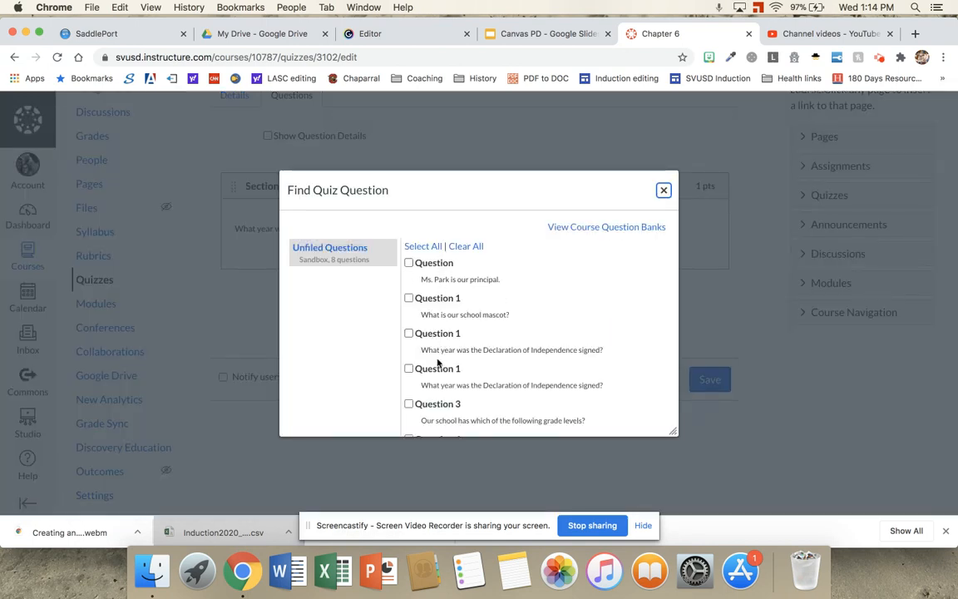
{"action": "scroll", "coordinate": [437, 368], "scroll_direction": "down", "scroll_amount": 5}
{"action": "scroll", "coordinate": [435, 368], "scroll_direction": "down", "scroll_amount": 2}
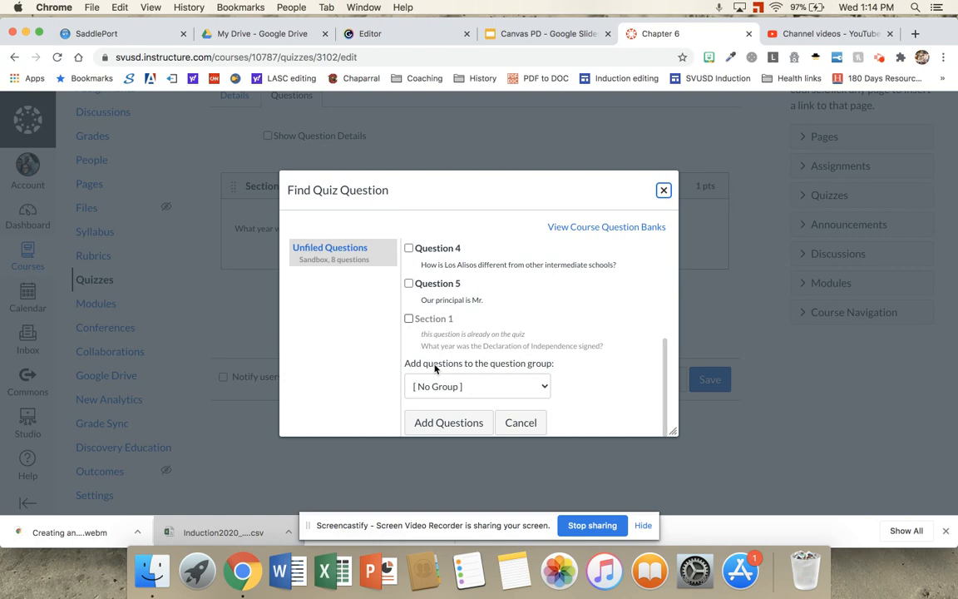
{"action": "scroll", "coordinate": [434, 368], "scroll_direction": "up", "scroll_amount": 8}
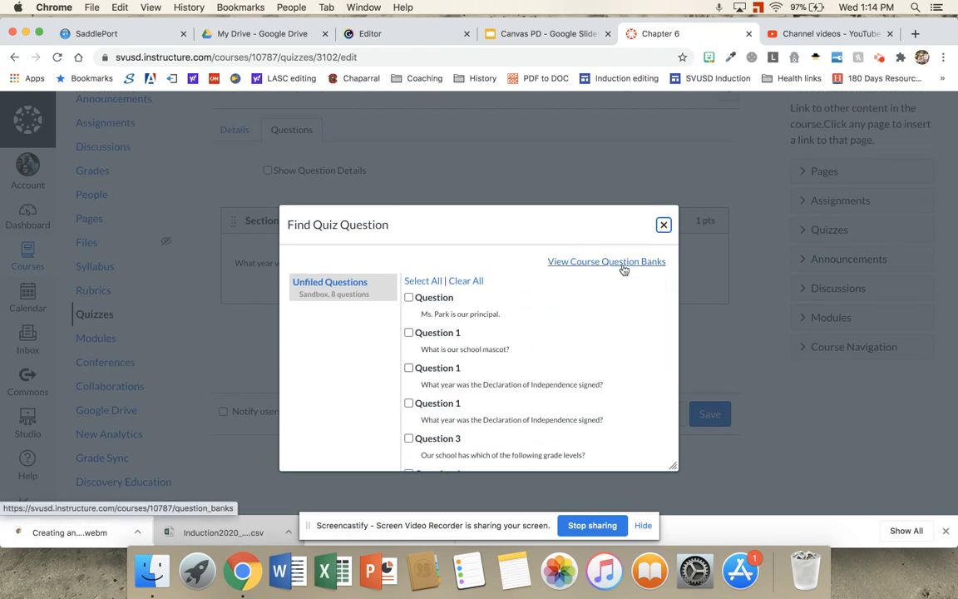
{"action": "left_click", "coordinate": [664, 225]}
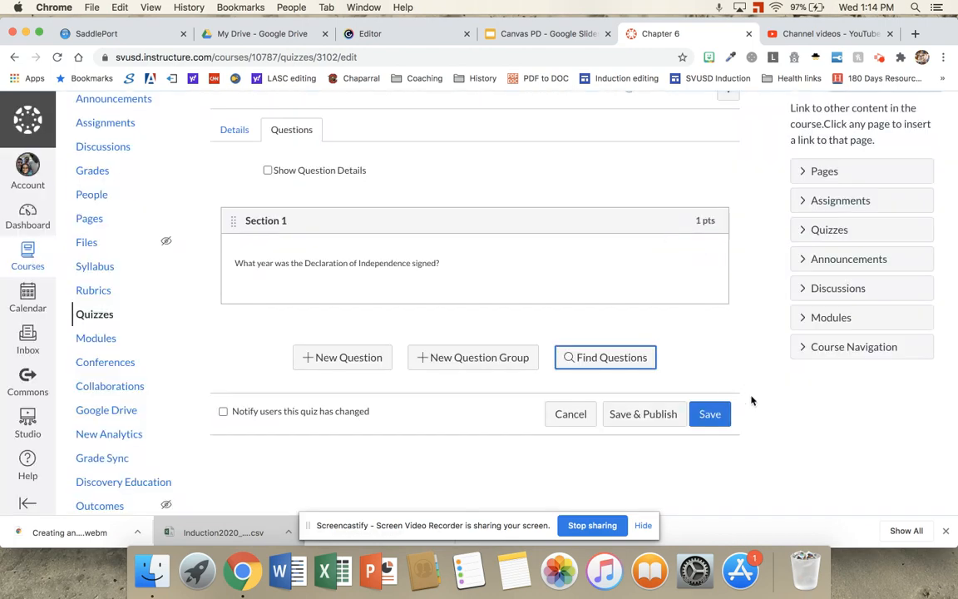
Save the Chapter 6 quiz without publishing it and review its settings summary
{"action": "left_click", "coordinate": [711, 416]}
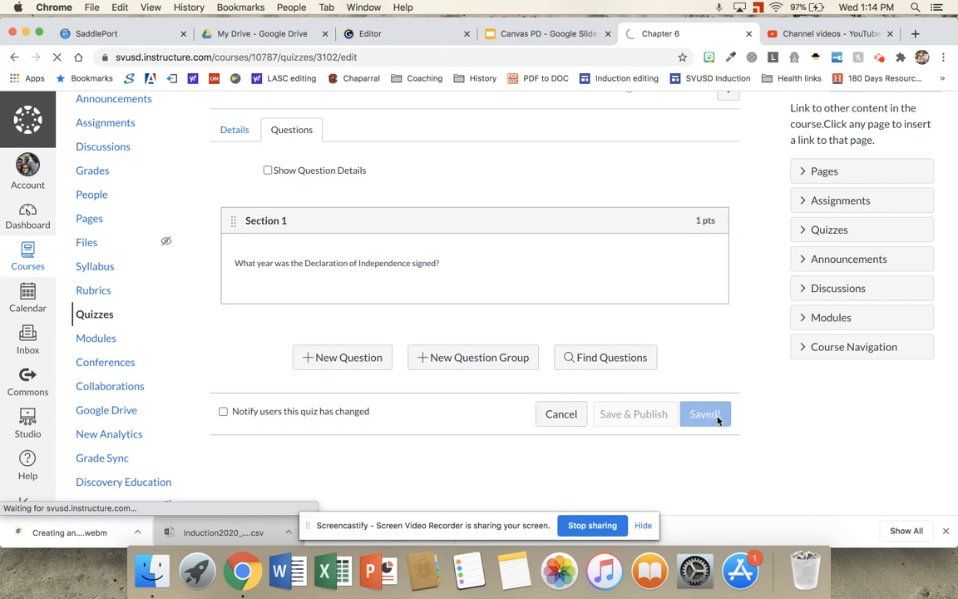
{"action": "scroll", "coordinate": [718, 421], "scroll_direction": "down", "scroll_amount": 3}
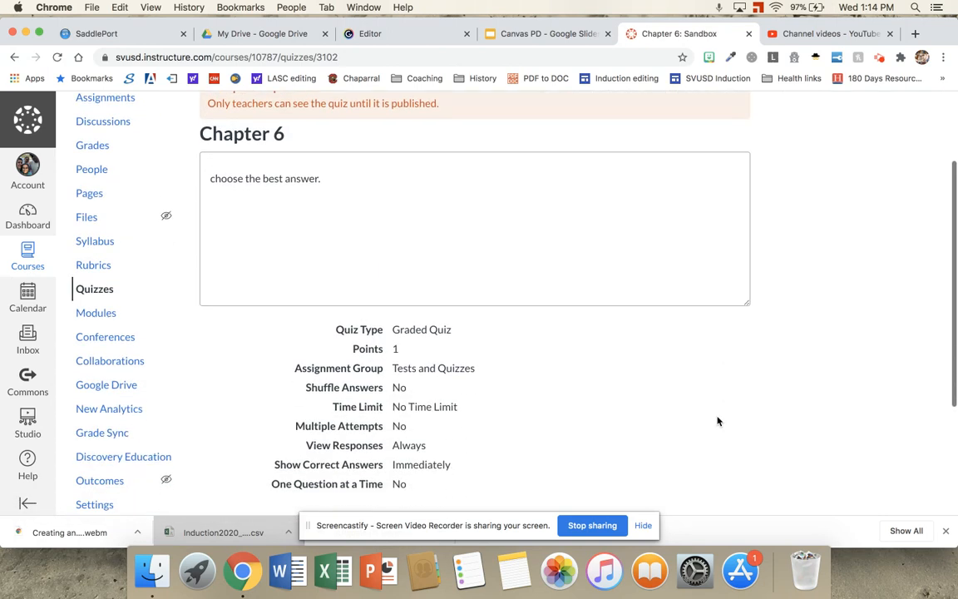
{"action": "scroll", "coordinate": [718, 421], "scroll_direction": "up", "scroll_amount": 3}
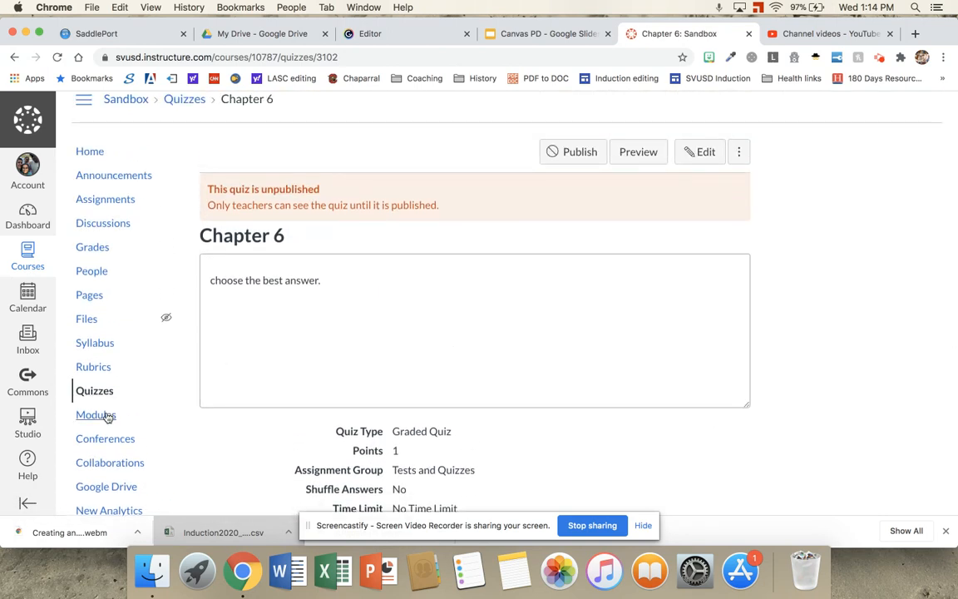
Publish the Chapter 6 quiz from the Unit 2 module in the course modules
{"action": "left_click", "coordinate": [108, 417]}
{"action": "scroll", "coordinate": [349, 406], "scroll_direction": "down", "scroll_amount": 5}
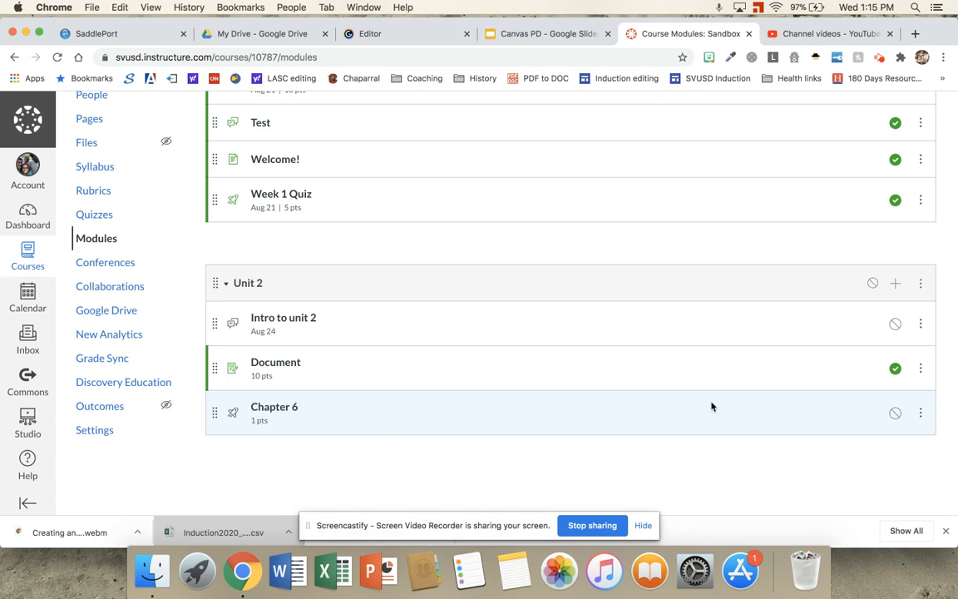
{"action": "left_click", "coordinate": [895, 415]}
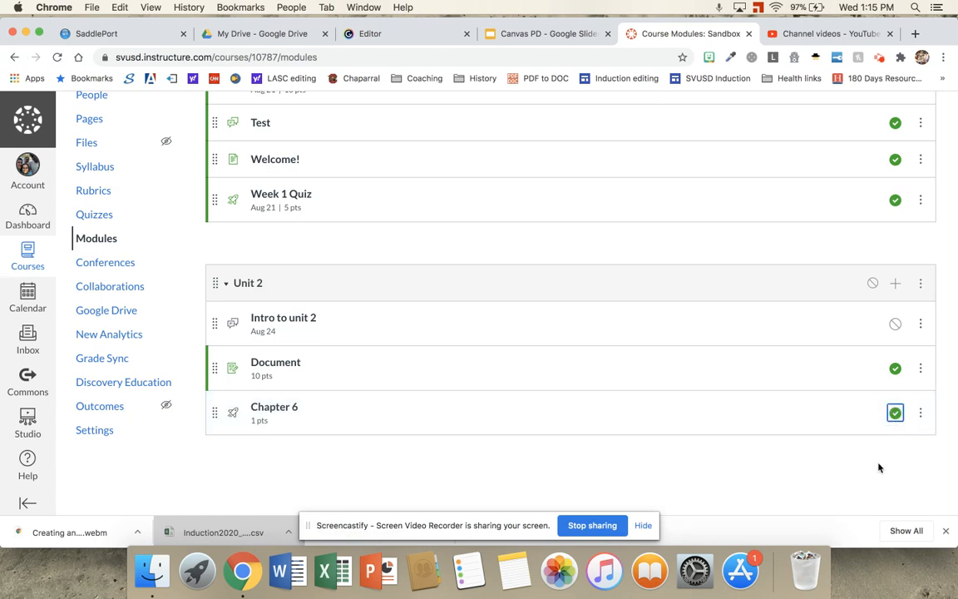